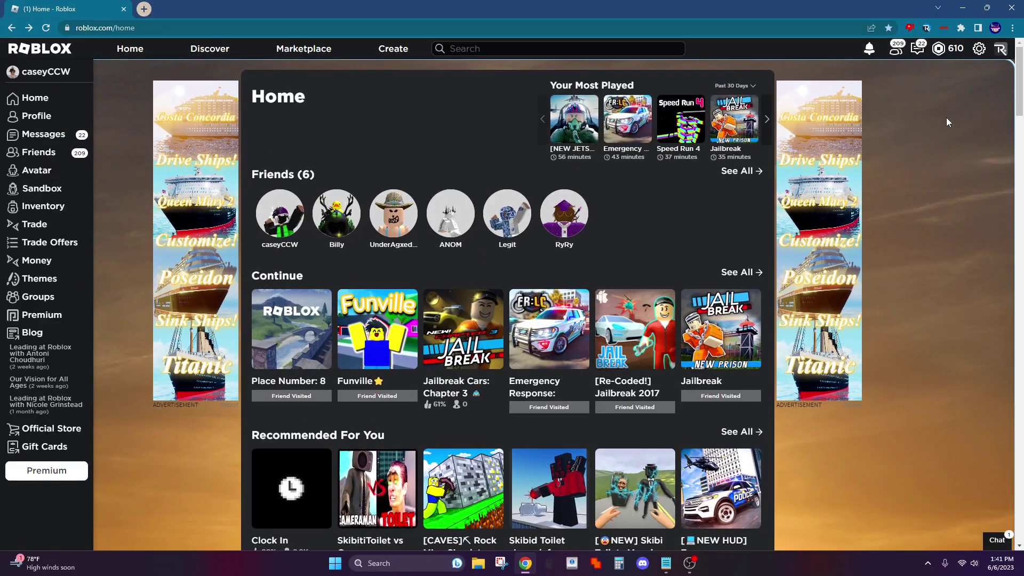
# From the Creator Dashboard's Creations list, launch Place Number: 8 in Studio.
pyautogui.click(397, 53)
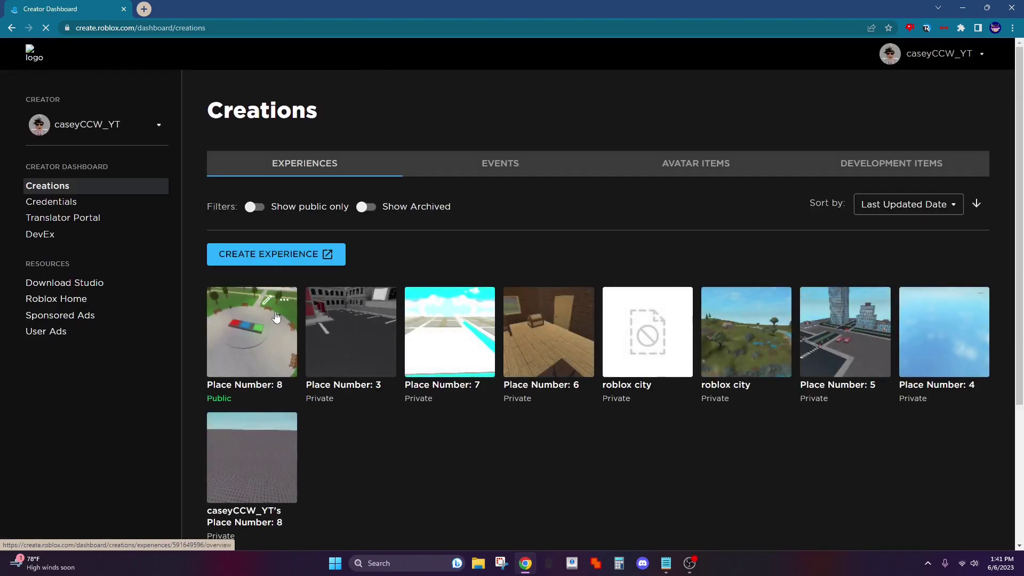
pyautogui.click(284, 299)
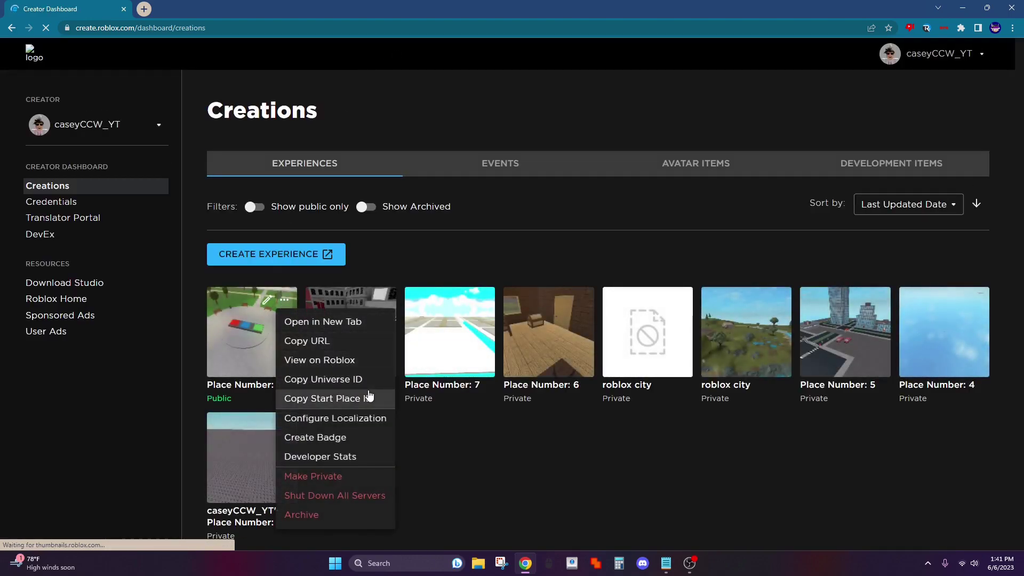
pyautogui.click(264, 304)
pyautogui.click(264, 304)
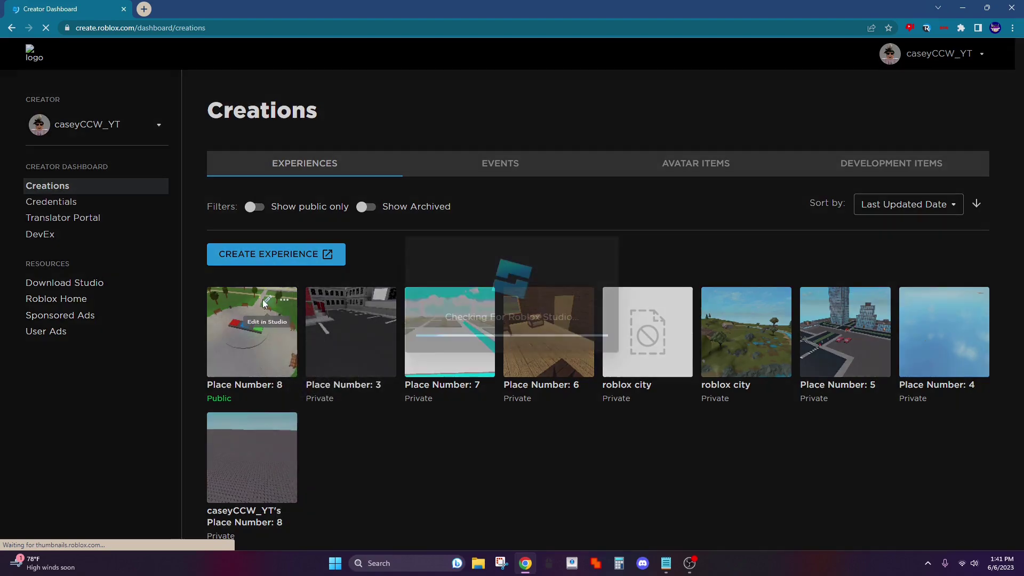
# Confirm the Studio launch and bring the Place Number: 8 editor to the front.
pyautogui.click(541, 118)
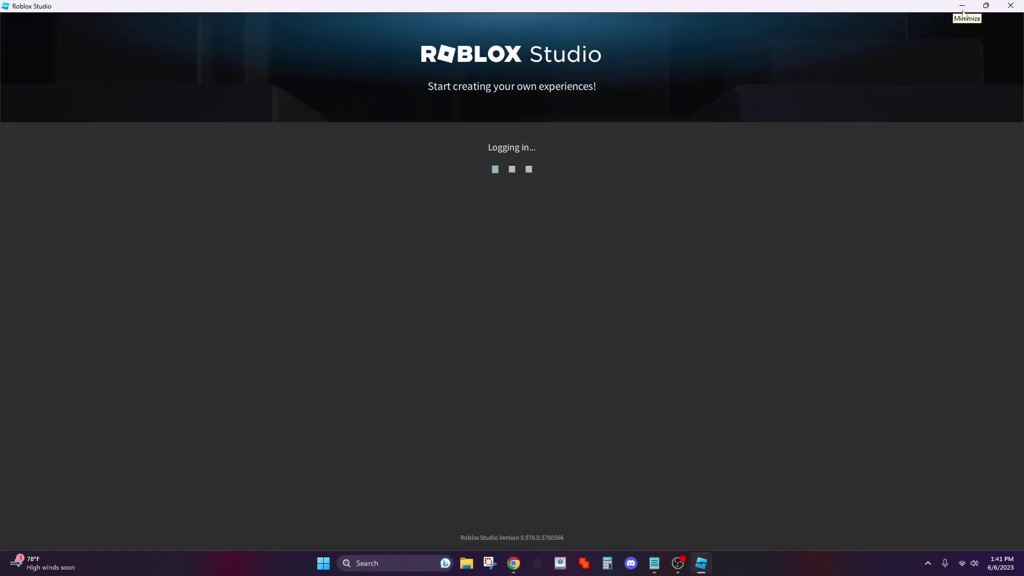
pyautogui.click(963, 7)
pyautogui.click(962, 7)
pyautogui.click(703, 567)
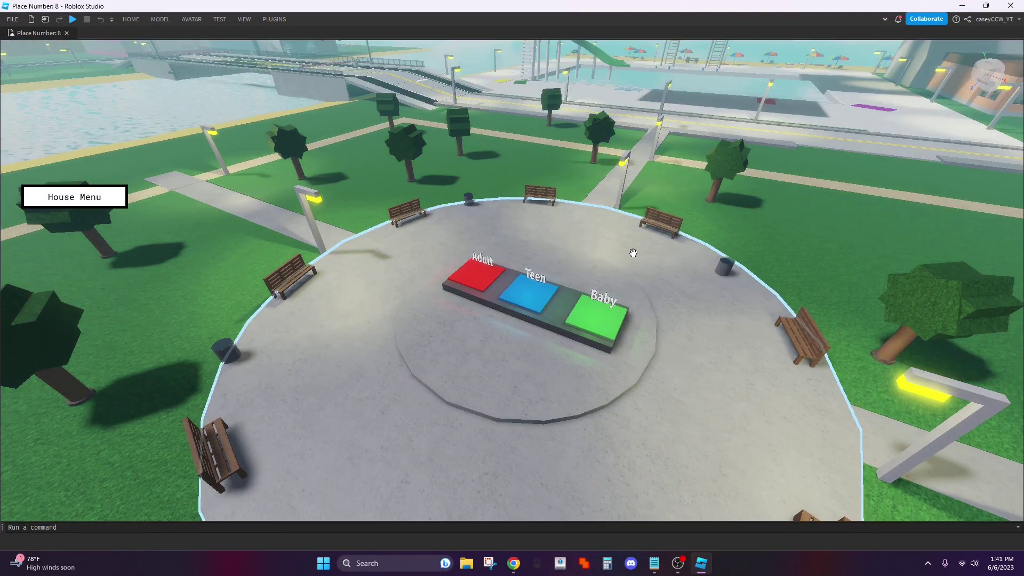
# Expand the ribbon and turn on the Explorer and Properties panels from View.
pyautogui.click(885, 20)
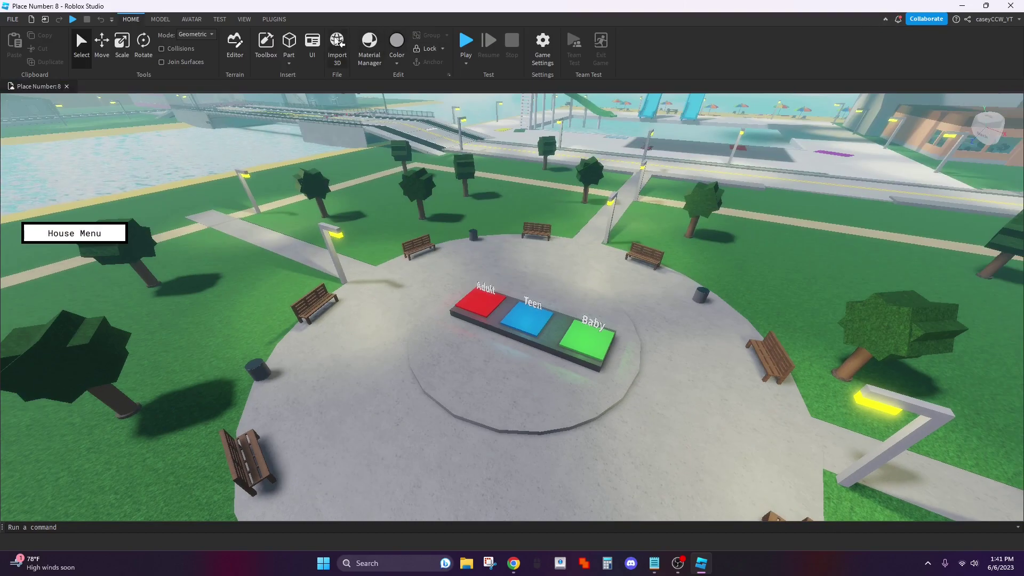
pyautogui.click(243, 19)
pyautogui.click(16, 47)
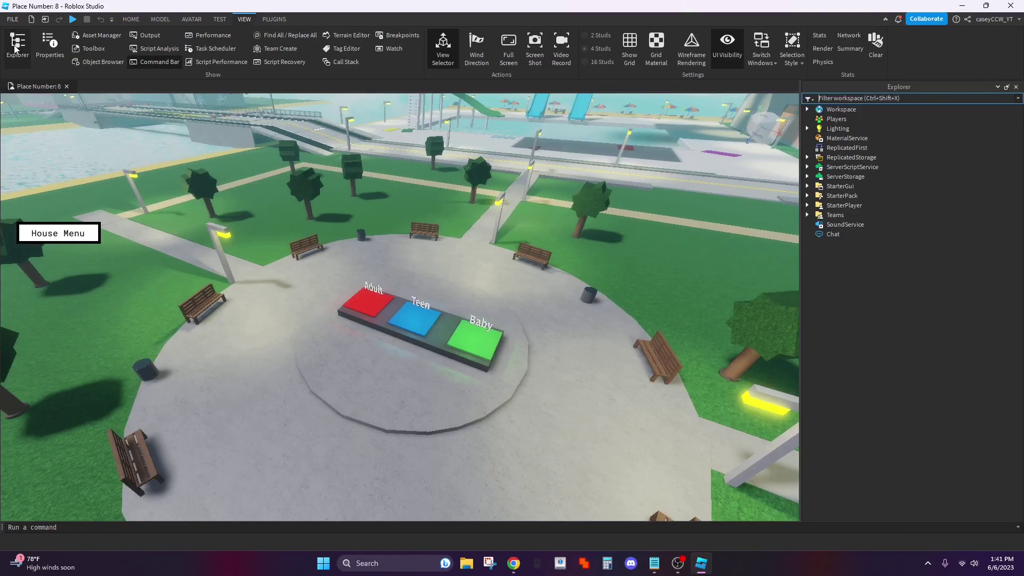
pyautogui.click(48, 53)
pyautogui.click(132, 20)
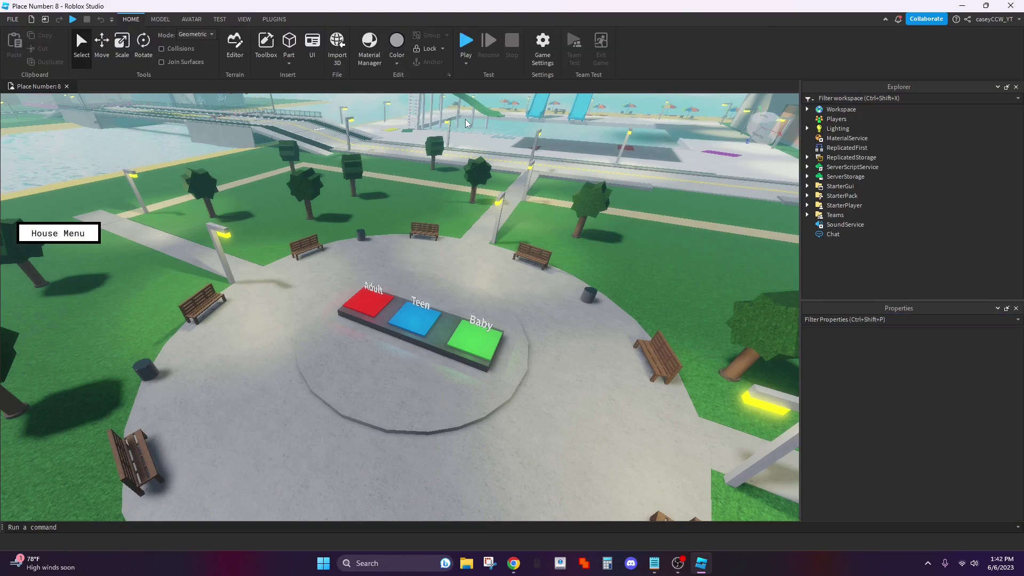
# Open the Toolbox and set its asset category to Audio.
pyautogui.click(267, 61)
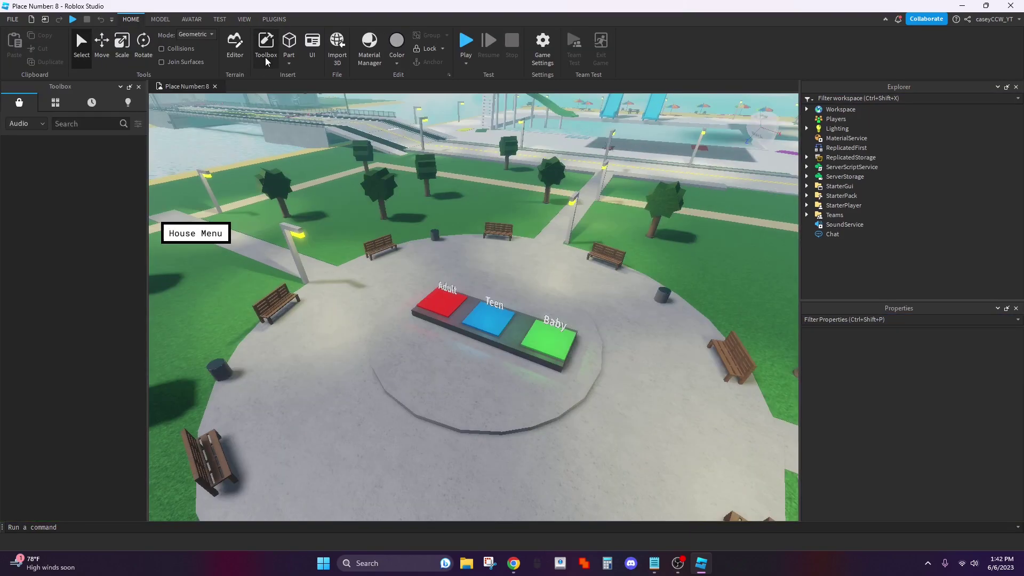
pyautogui.click(807, 109)
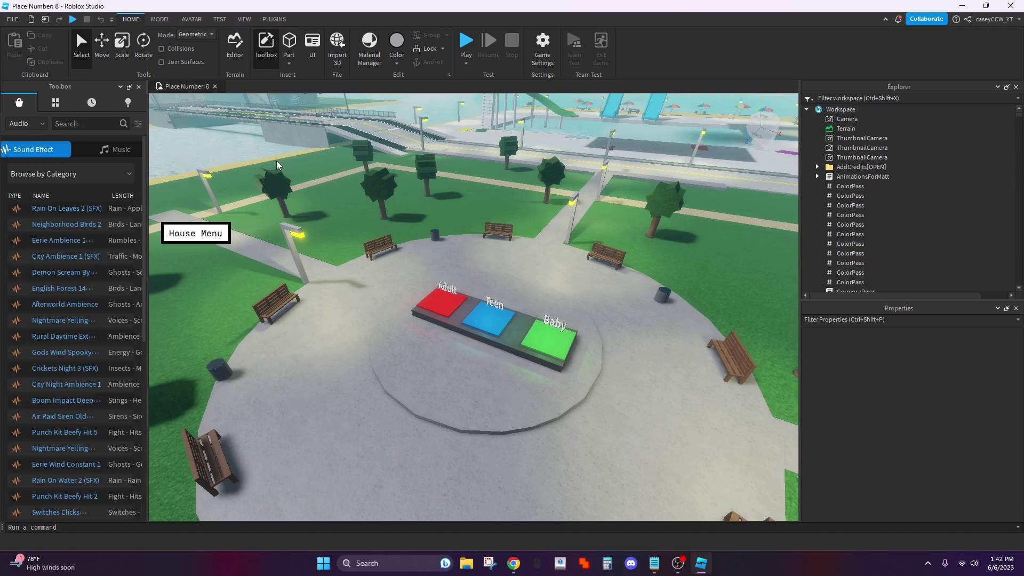
pyautogui.click(27, 123)
pyautogui.click(33, 140)
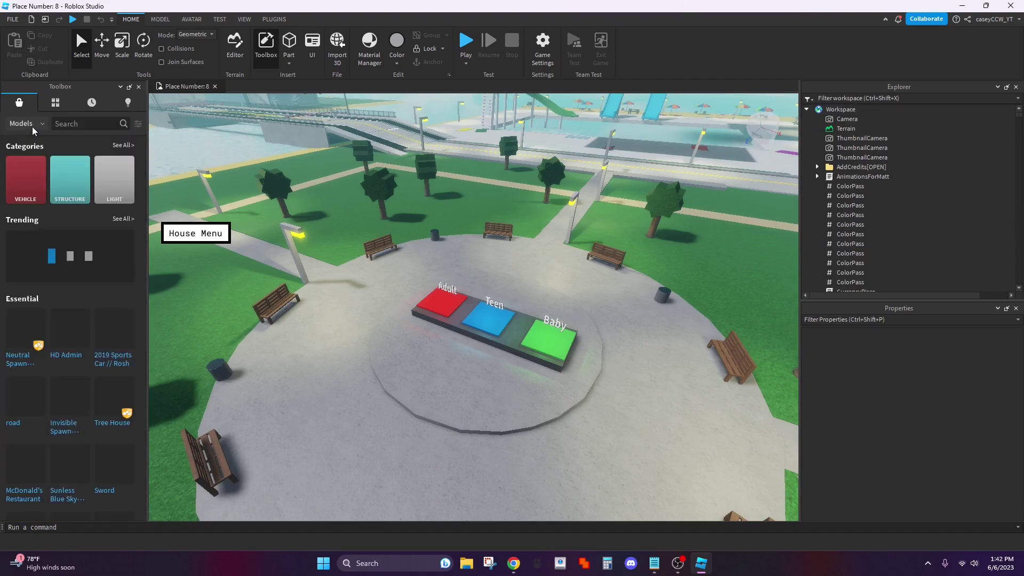
pyautogui.click(27, 125)
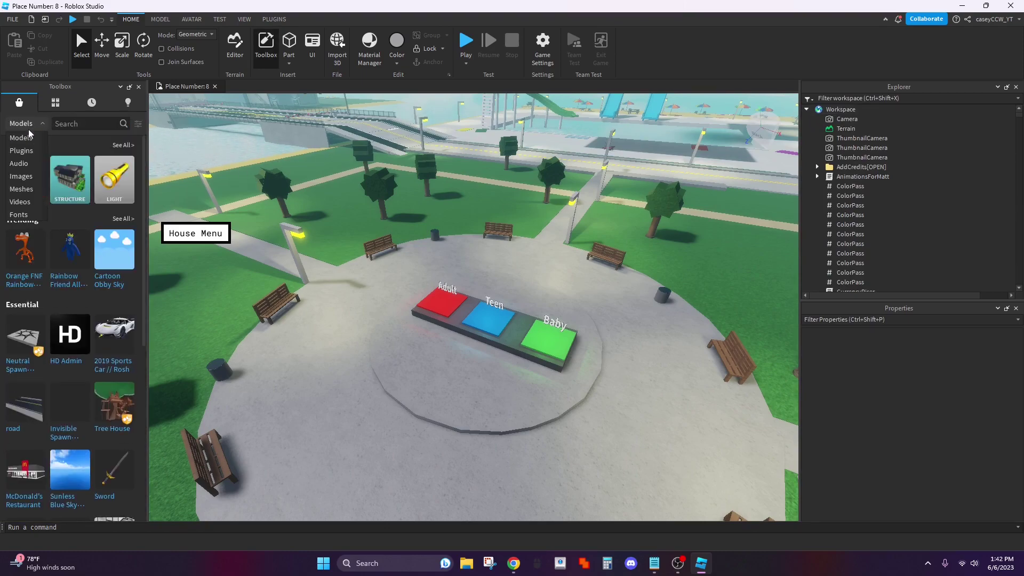
pyautogui.click(36, 172)
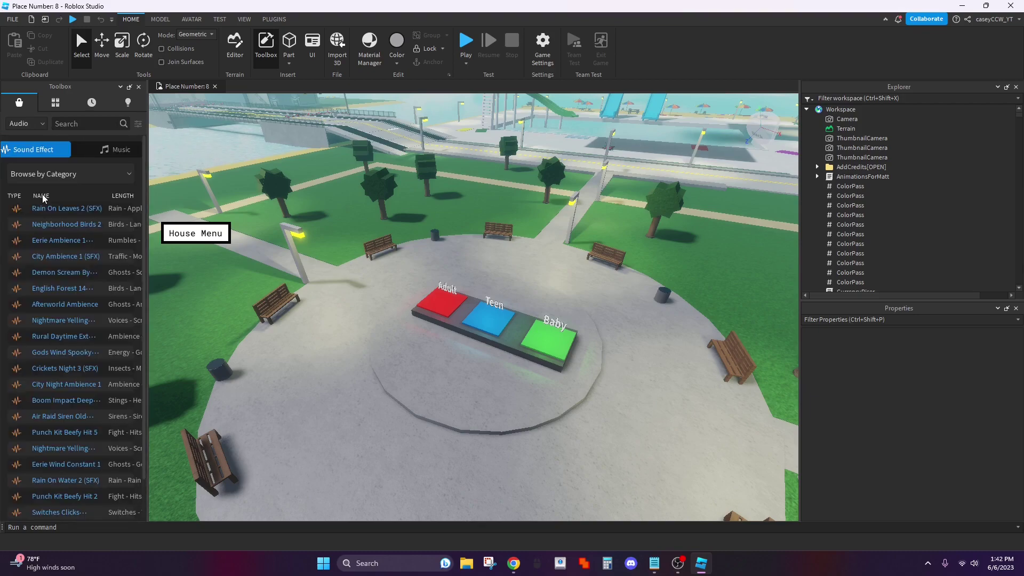
# List Music tracks and preview the Cool Vibes track.
pyautogui.click(113, 153)
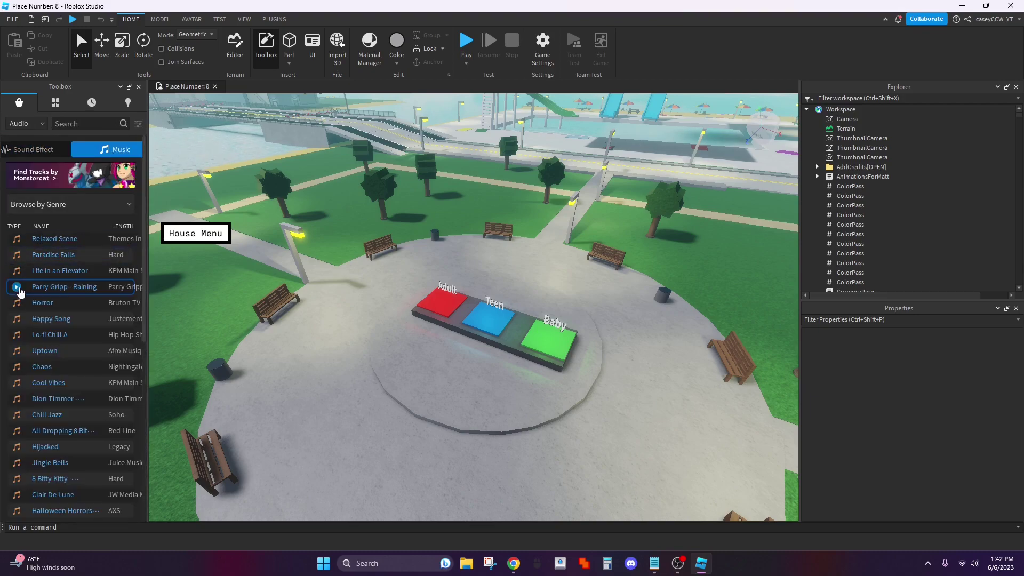
pyautogui.scroll(-2, 53, 283)
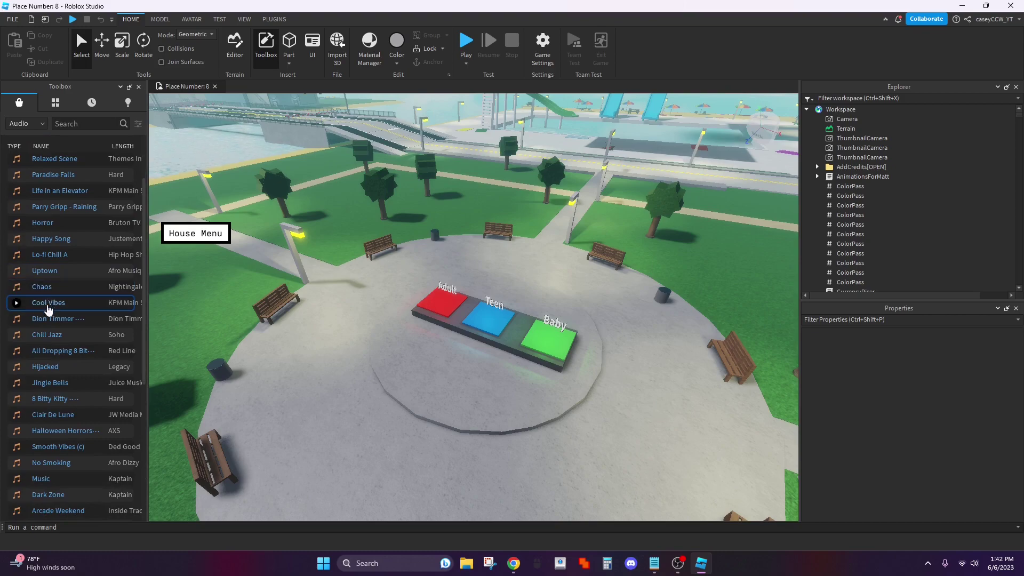
pyautogui.click(17, 303)
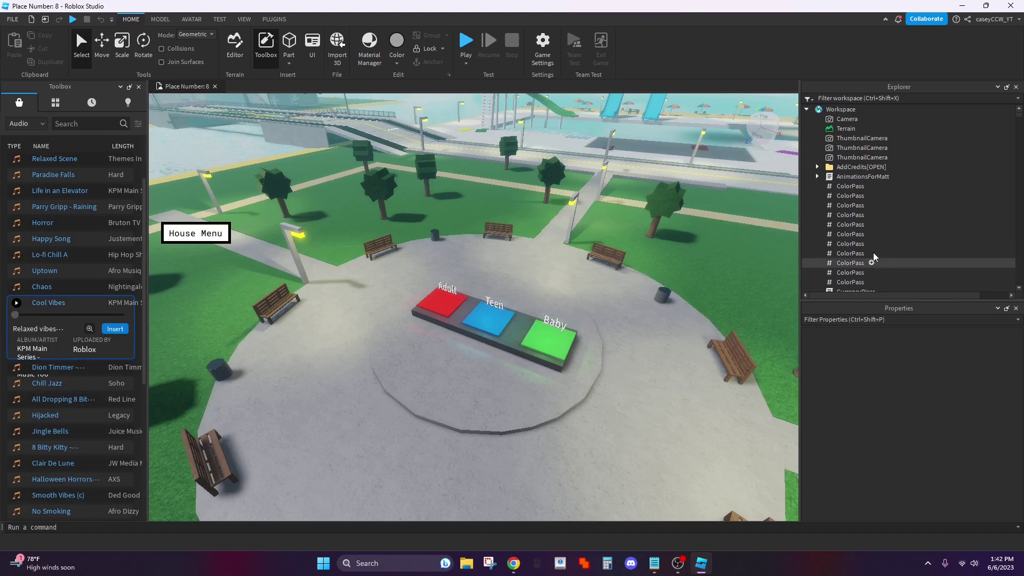
# Insert Cool Vibes into Workspace, set Looped and Playing on, and Volume 0.1.
pyautogui.click(907, 109)
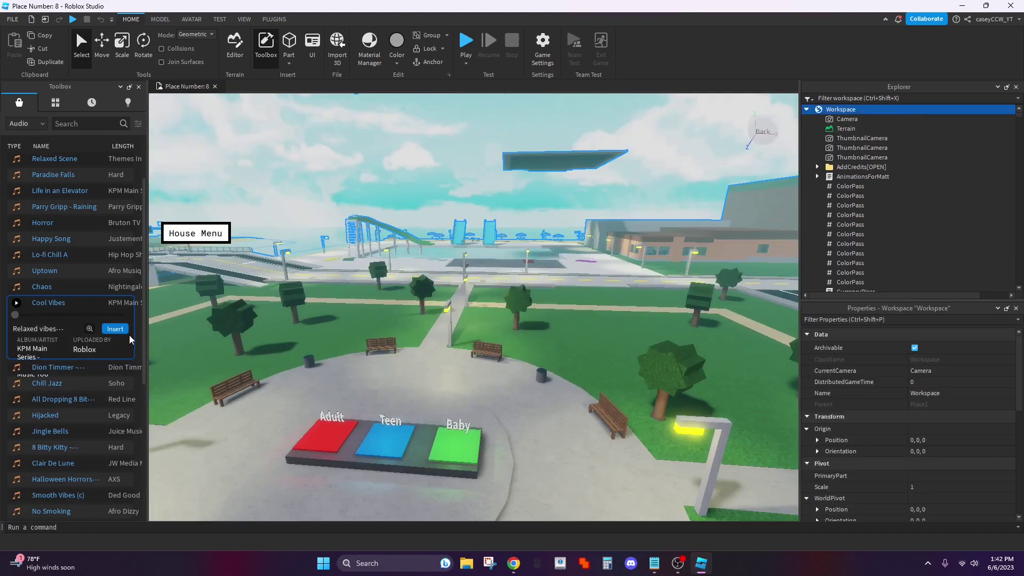
pyautogui.click(115, 329)
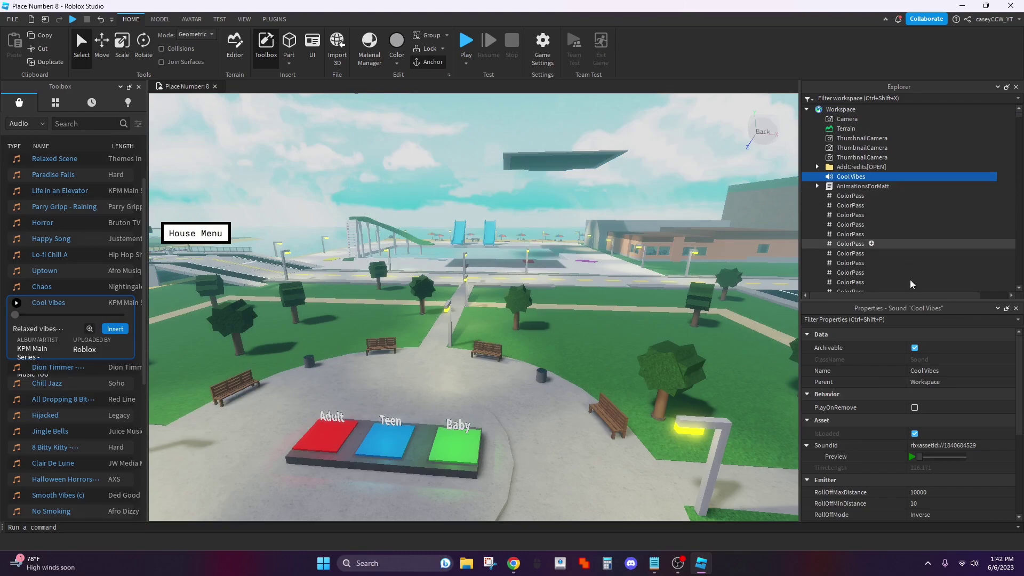
pyautogui.scroll(-3, 913, 459)
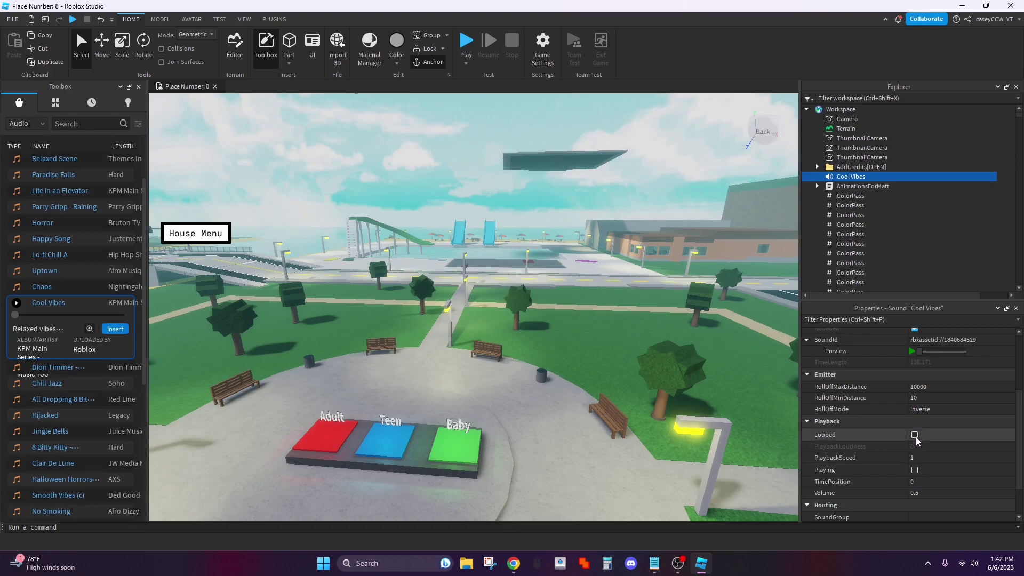
pyautogui.click(915, 436)
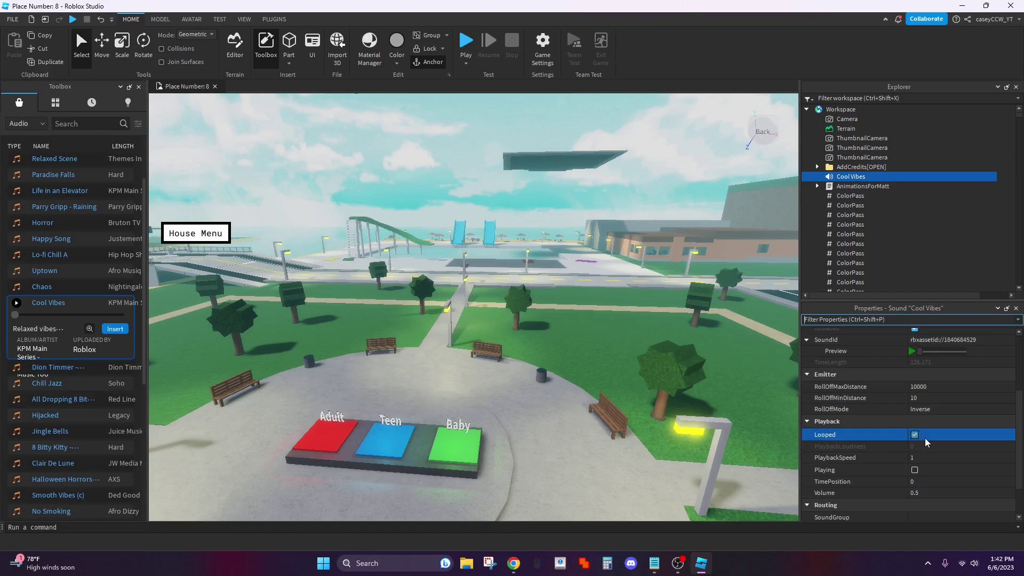
pyautogui.scroll(-2, 923, 432)
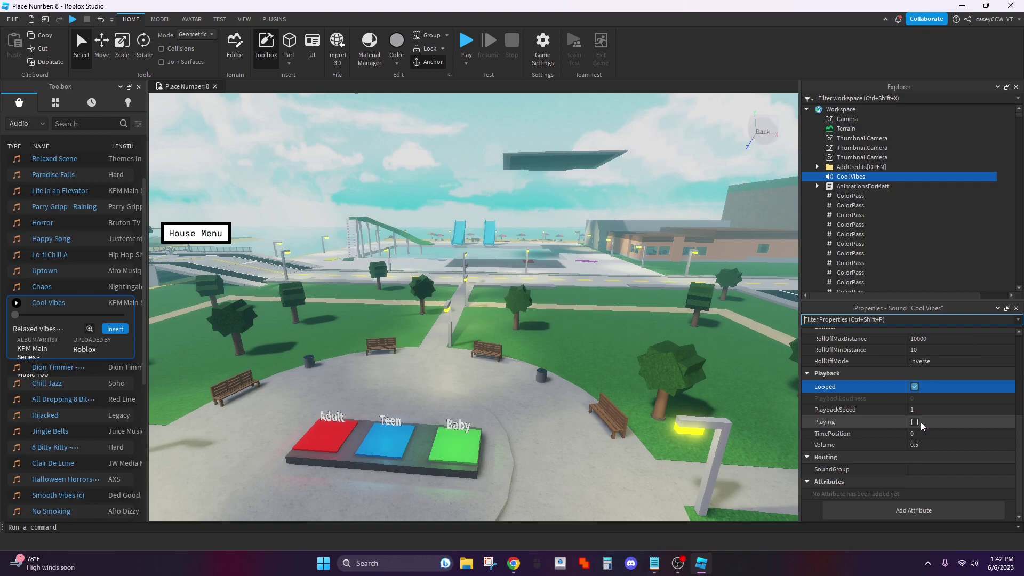
pyautogui.click(914, 422)
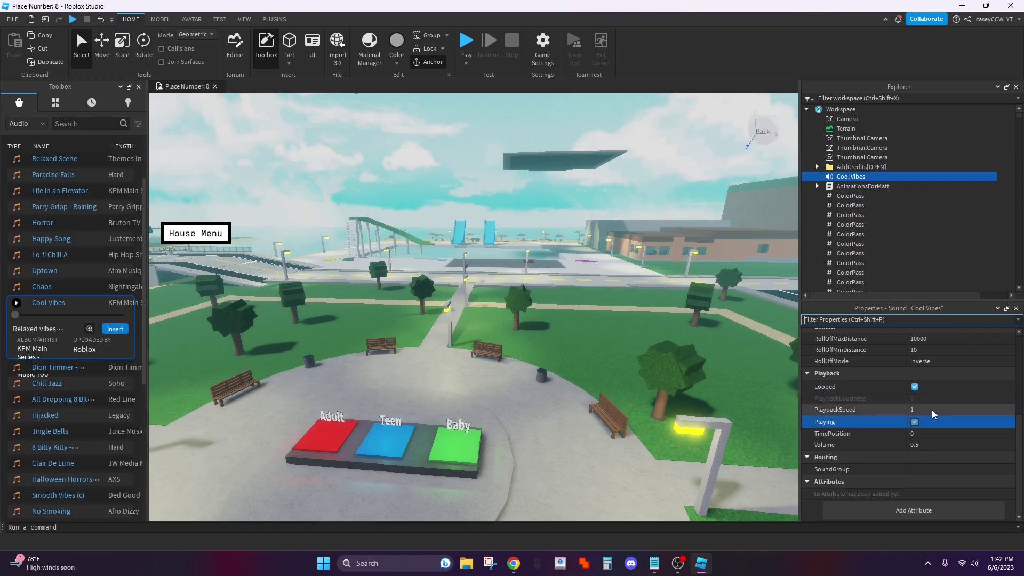
pyautogui.click(942, 447)
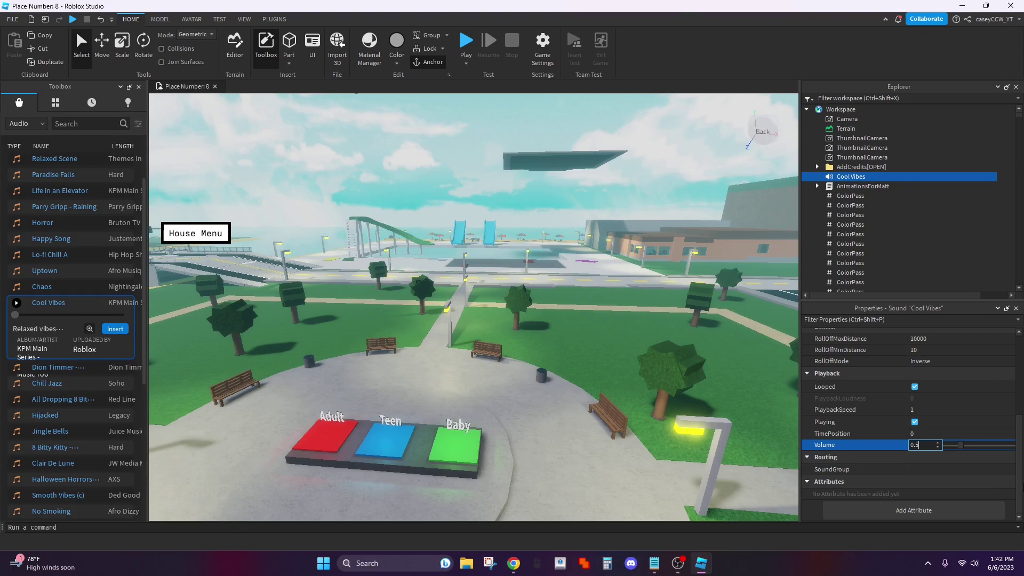
pyautogui.write('1')
pyautogui.press('Return')
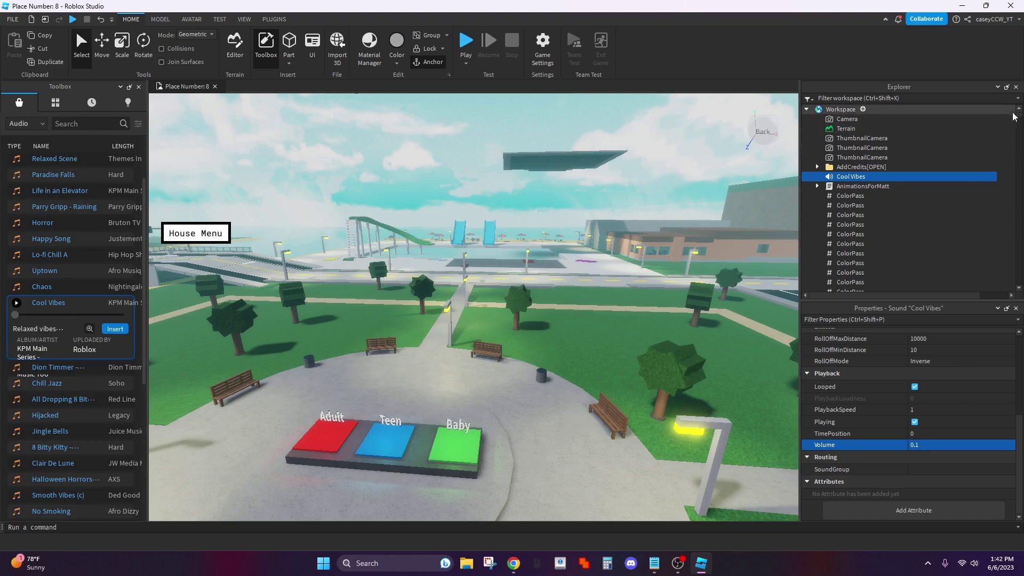
# Rename the Cool Vibes sound to 'Music'.
pyautogui.rightClick(854, 176)
pyautogui.click(952, 256)
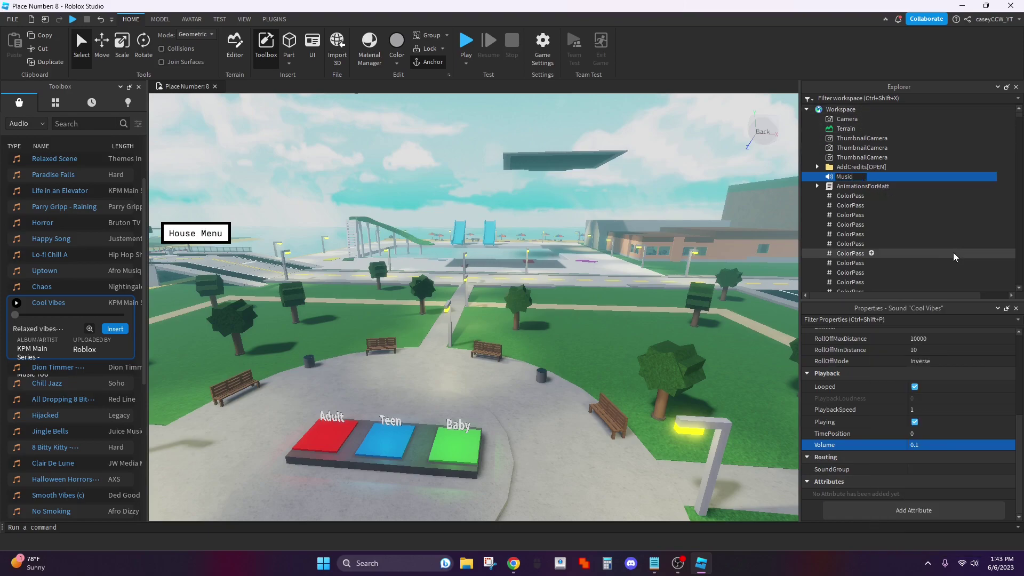
pyautogui.press('Return')
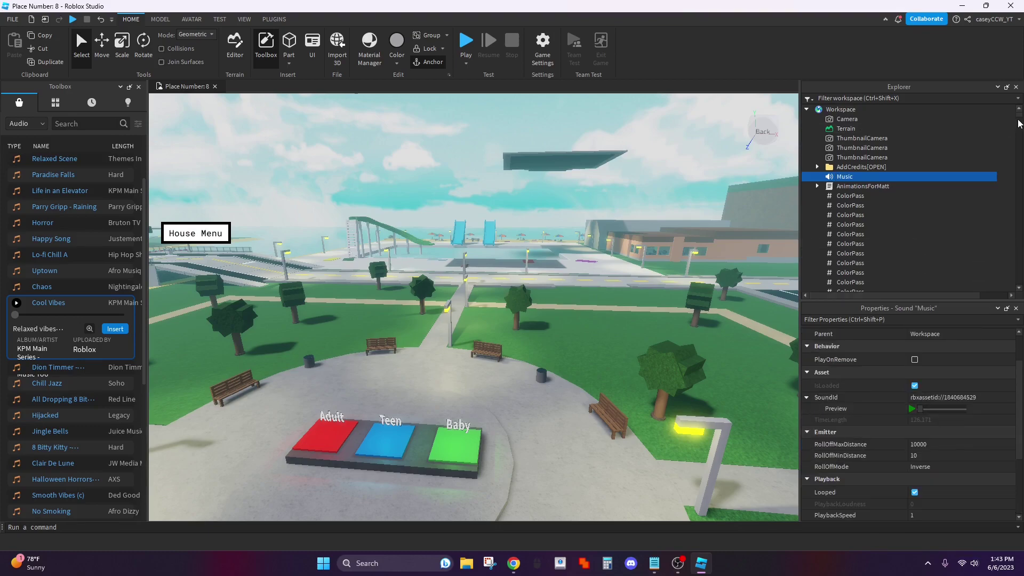
pyautogui.moveTo(1020, 116); pyautogui.dragTo(1021, 295)
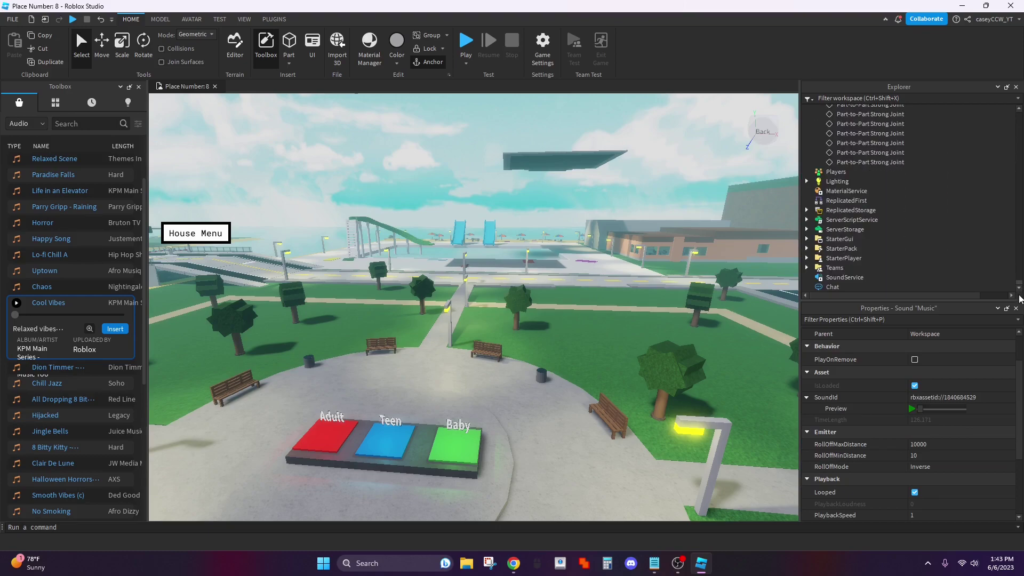
# Insert a ScreenGui under StarterGui and a TextButton inside that ScreenGui.
pyautogui.click(807, 240)
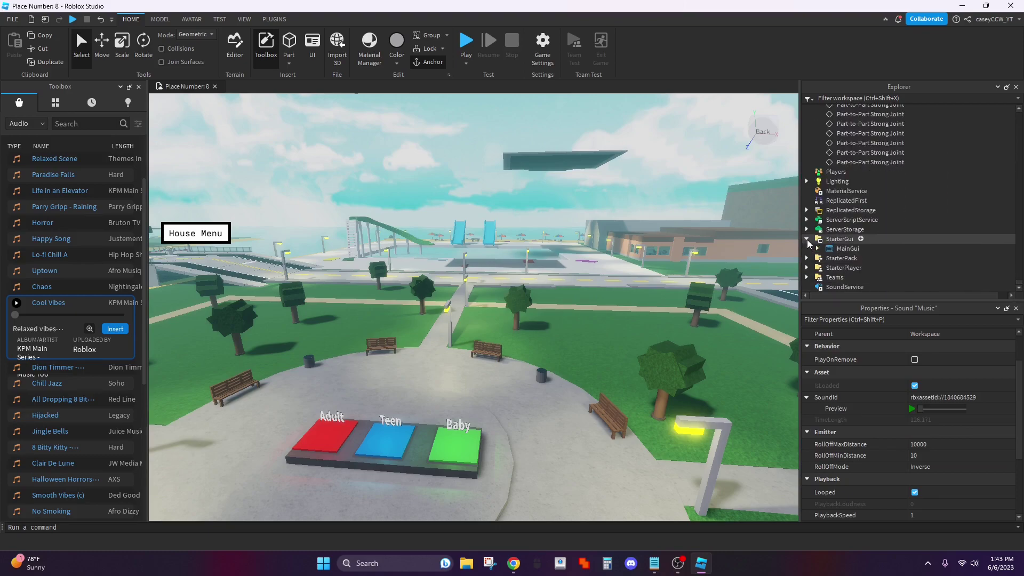
pyautogui.click(861, 240)
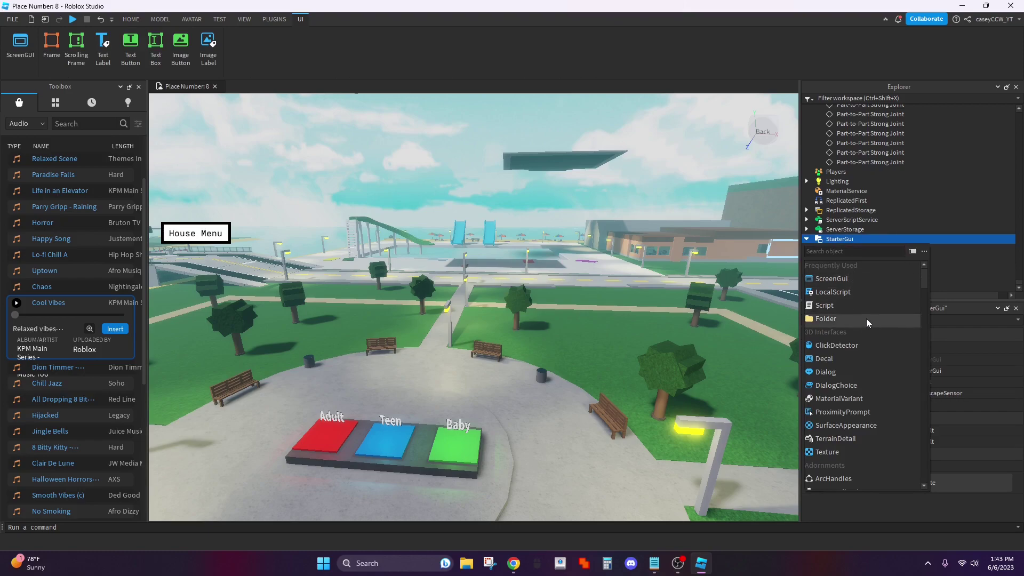
pyautogui.click(873, 280)
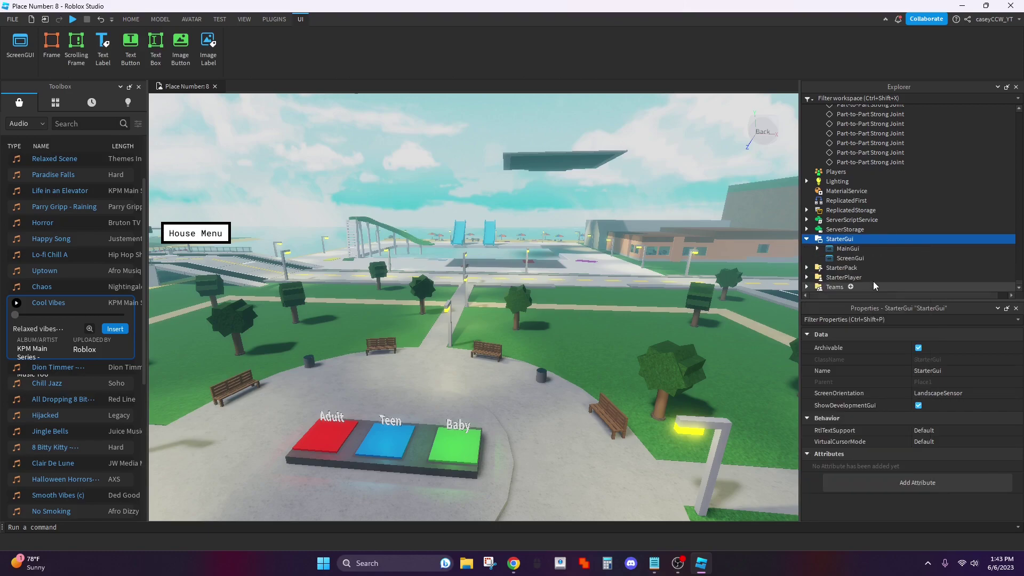
pyautogui.scroll(-1, 901, 247)
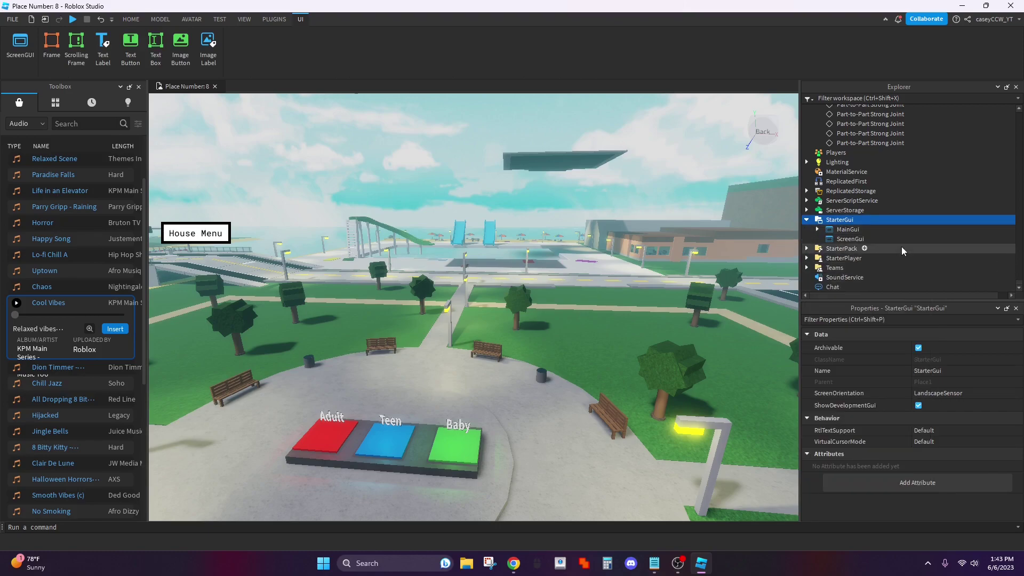
pyautogui.click(872, 239)
pyautogui.click(875, 293)
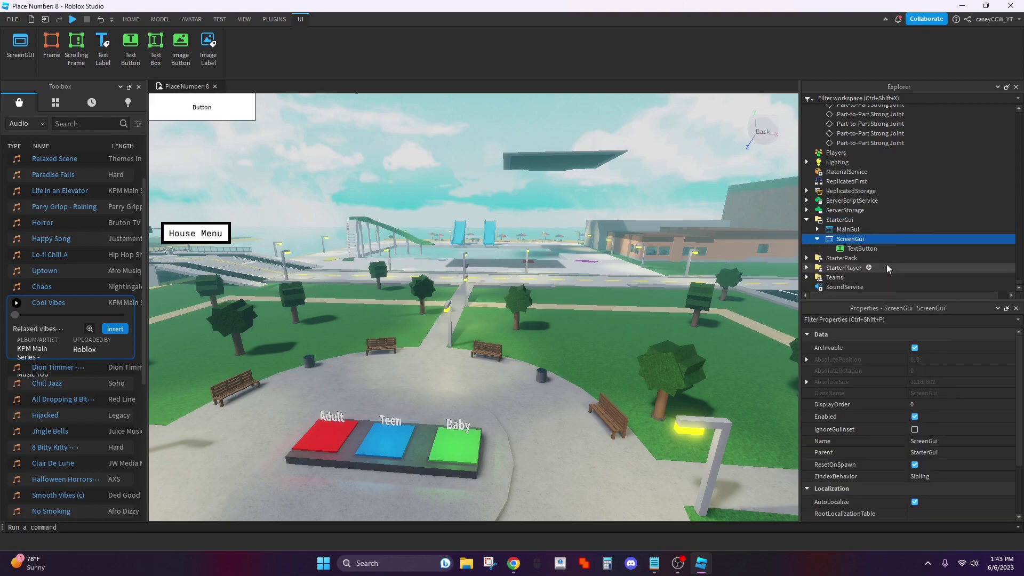
# Move the TextButton just below House Menu and set its Text to 'Music Mute'.
pyautogui.click(898, 249)
pyautogui.moveTo(218, 112); pyautogui.dragTo(193, 260)
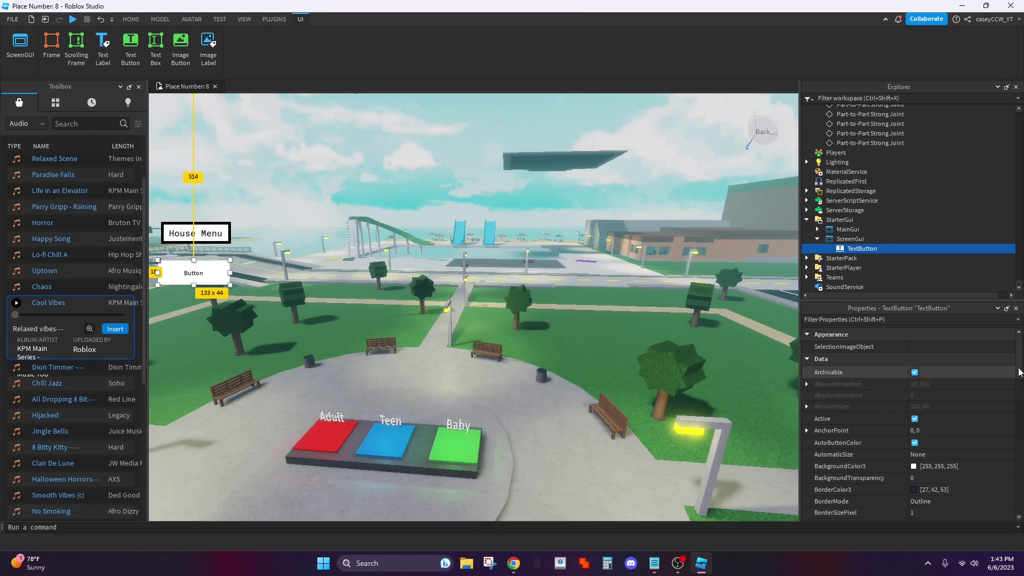
pyautogui.scroll(-15, 1022, 362)
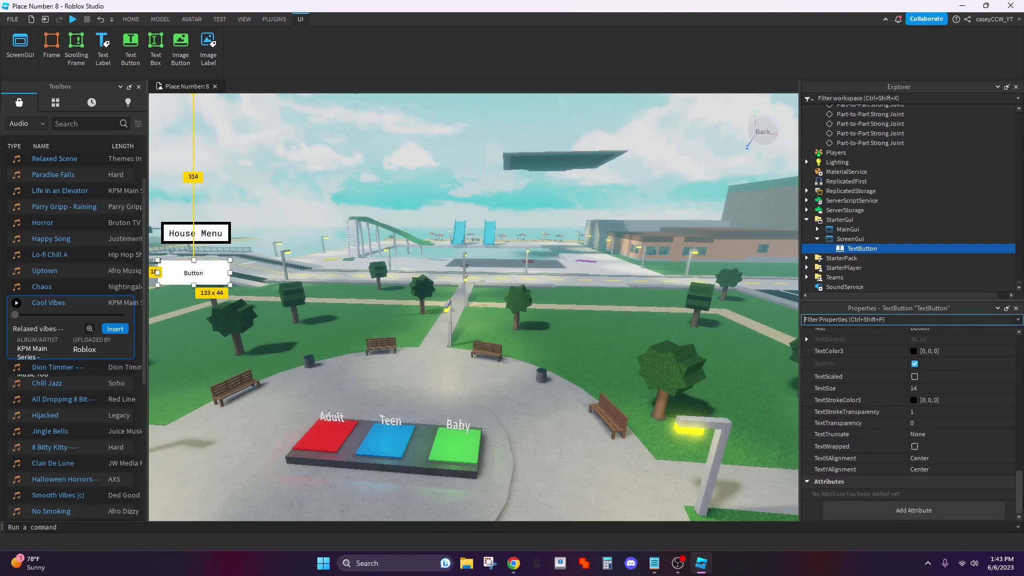
pyautogui.scroll(3, 1000, 414)
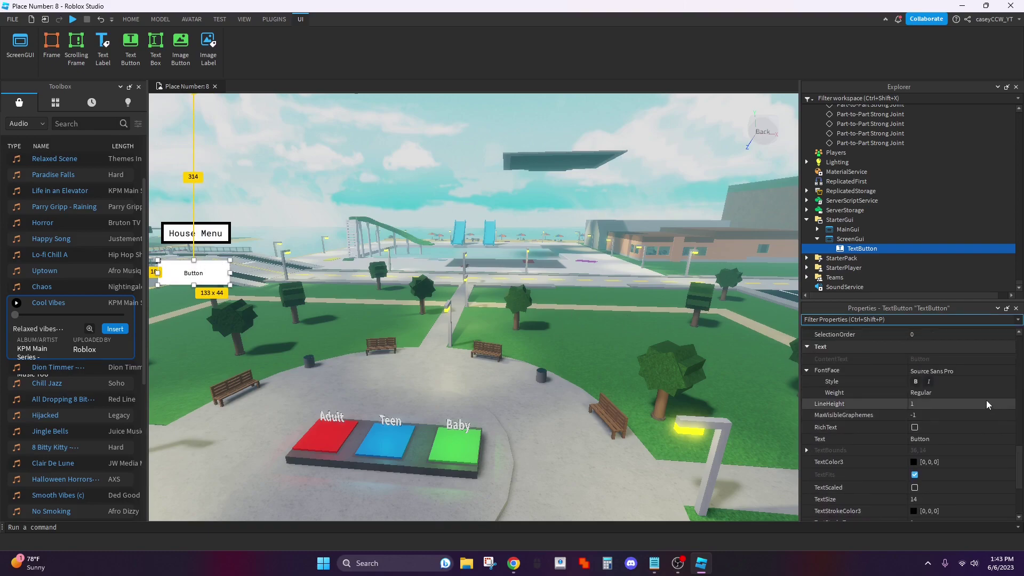
pyautogui.scroll(-3, 982, 396)
pyautogui.click(978, 368)
pyautogui.write('Mu')
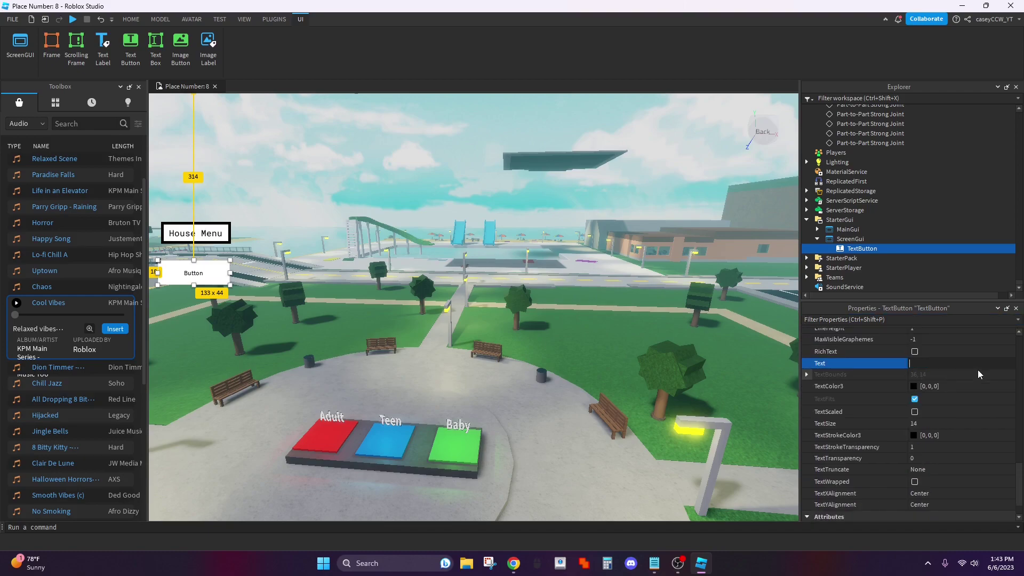
pyautogui.write('sic Mute')
pyautogui.press('Return')
# Set the button's BackgroundColor3 to blue (29, 116, 255).
pyautogui.scroll(5, 948, 388)
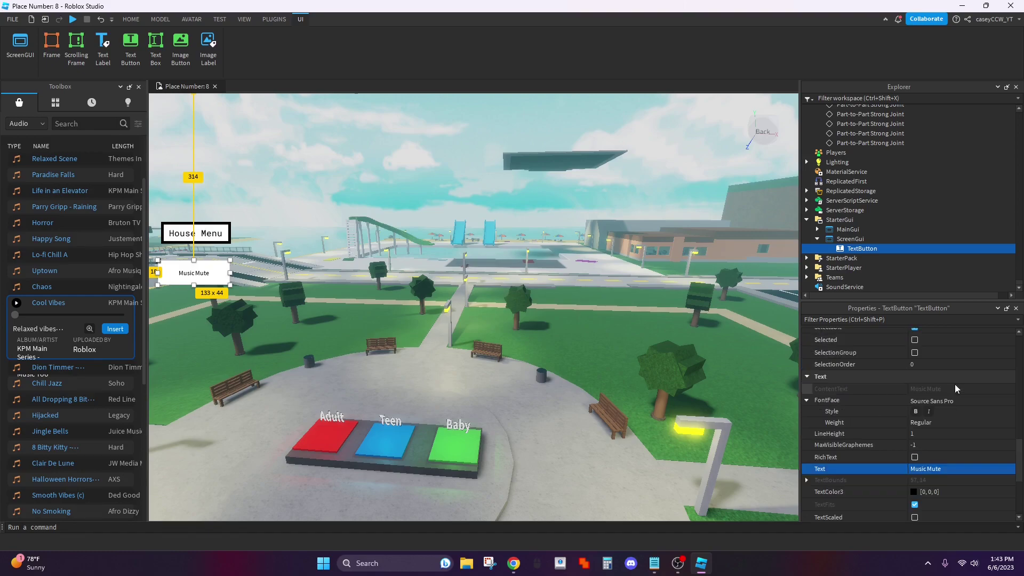
pyautogui.scroll(5, 955, 390)
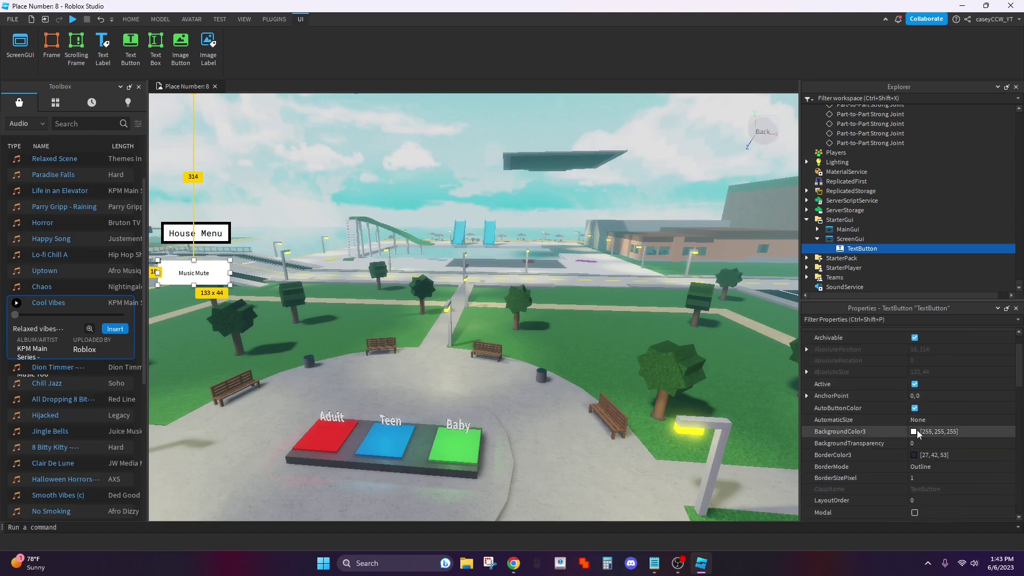
pyautogui.click(913, 432)
pyautogui.moveTo(565, 212); pyautogui.dragTo(552, 198)
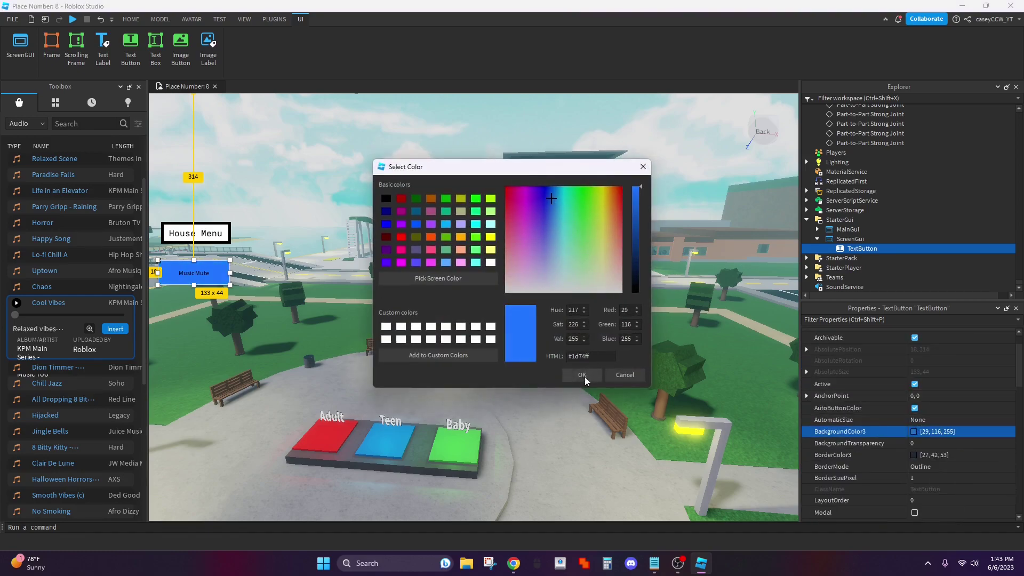
pyautogui.click(583, 375)
pyautogui.scroll(-1, 953, 243)
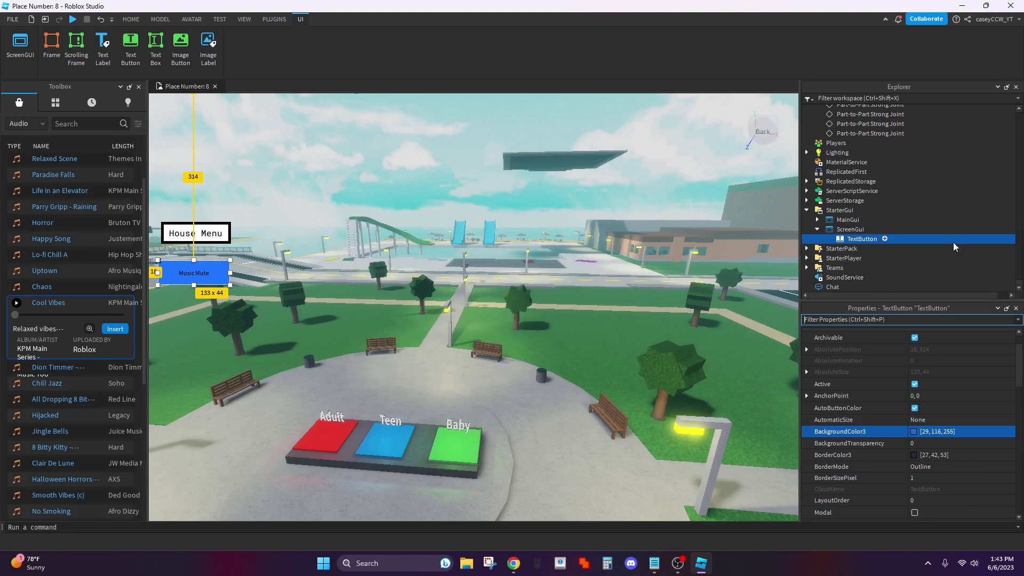
# Add a LocalScript to the TextButton and replace Hello world with the pasted volume-toggle script.
pyautogui.click(885, 239)
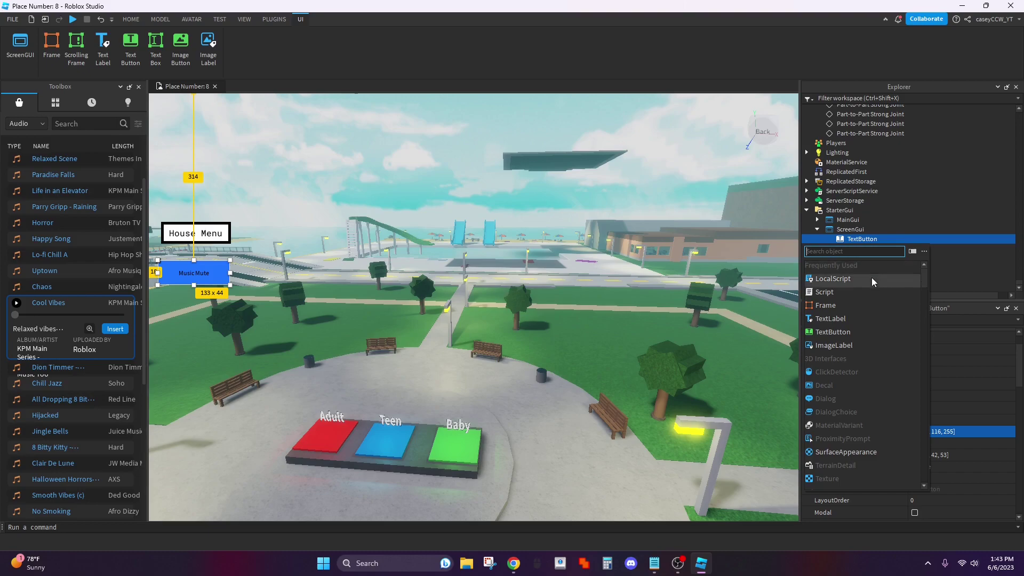
pyautogui.click(871, 277)
pyautogui.hotkey('ctrl', 'a')
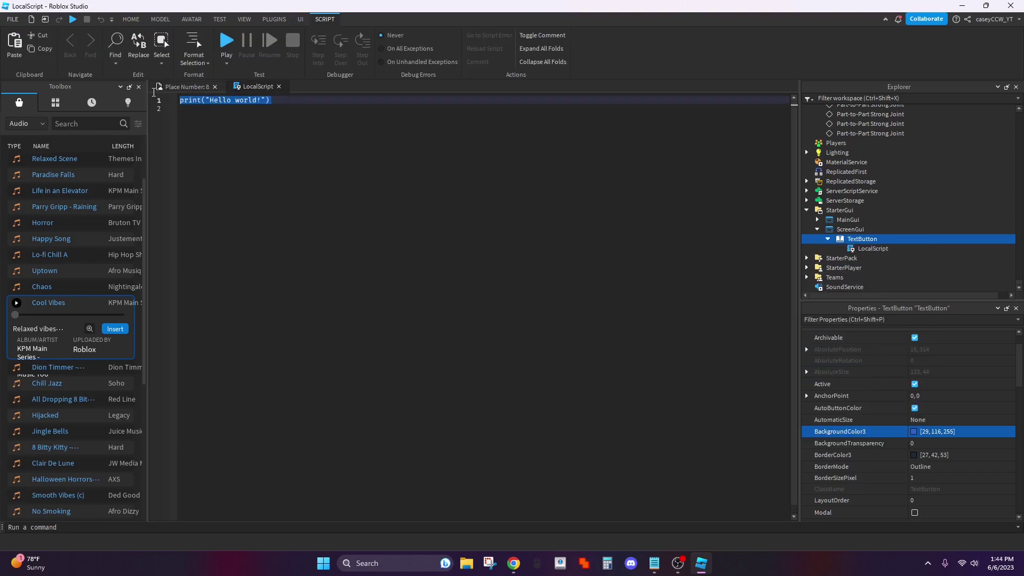
pyautogui.press('BackSpace')
pyautogui.write('local music = game.Workspace.Music -- Name the sound "Music"  script.Parent.MouseButton1Click:Connect(function()  \tif music.Volume == 0 then  \t\tmusic.Volume = 0.1  \telse  \t\tmusic.Volume = 0  \tend end)')
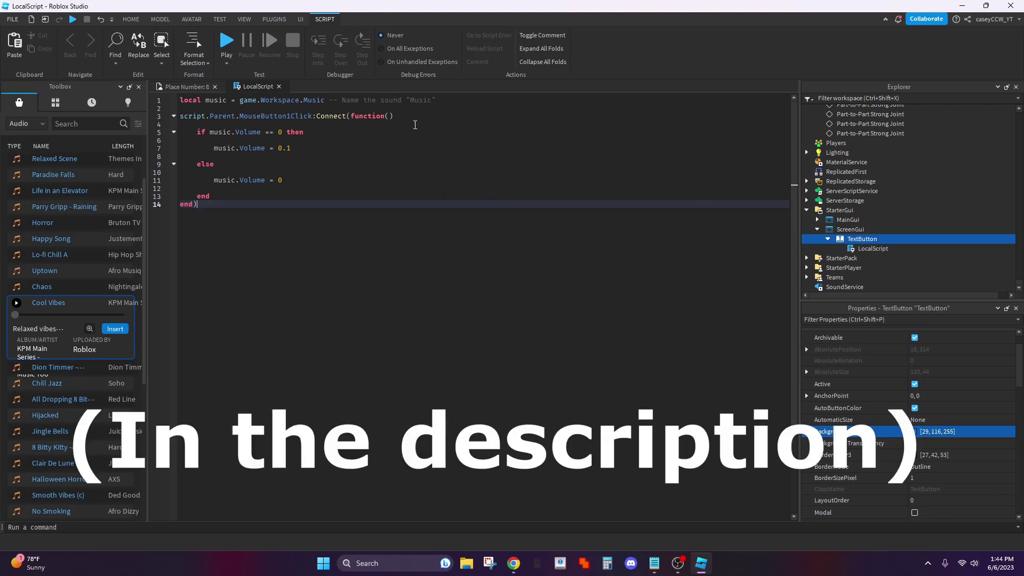
pyautogui.click(305, 152)
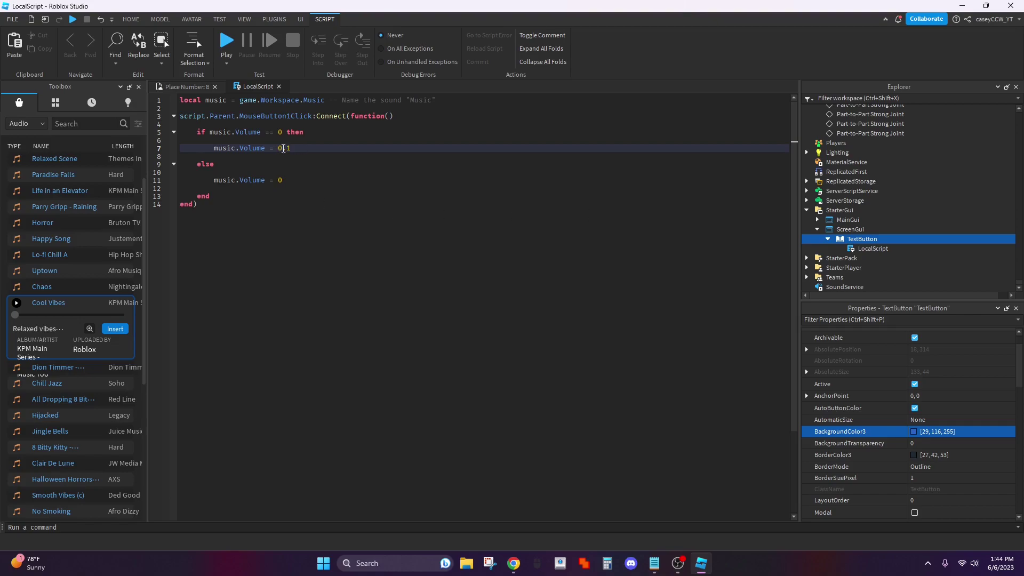
pyautogui.moveTo(1020, 283); pyautogui.dragTo(1019, 110)
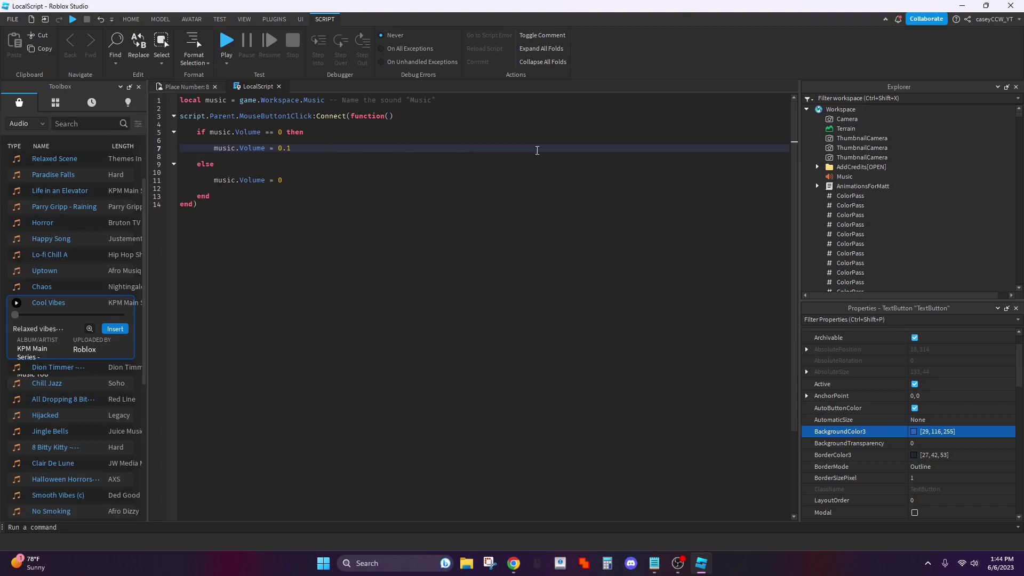
# Verify the Music sound's Volume is 0.1, then go back to the Place Number: 8 tab.
pyautogui.click(845, 177)
pyautogui.scroll(-5, 928, 374)
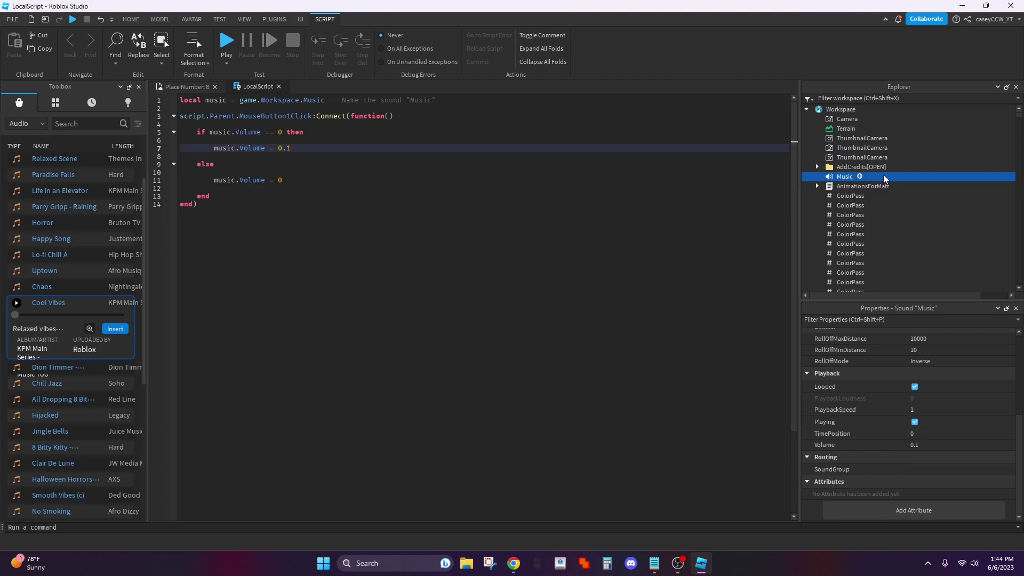
pyautogui.moveTo(313, 101); pyautogui.dragTo(326, 102)
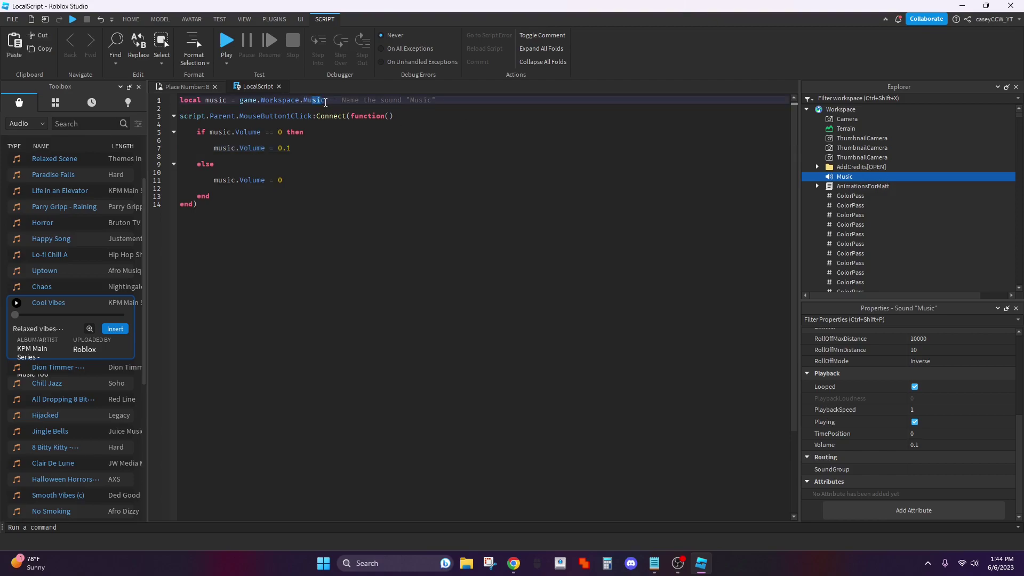
pyautogui.click(324, 102)
pyautogui.click(373, 219)
pyautogui.click(184, 88)
# Start a play test and walk the avatar off the red pad.
pyautogui.click(469, 39)
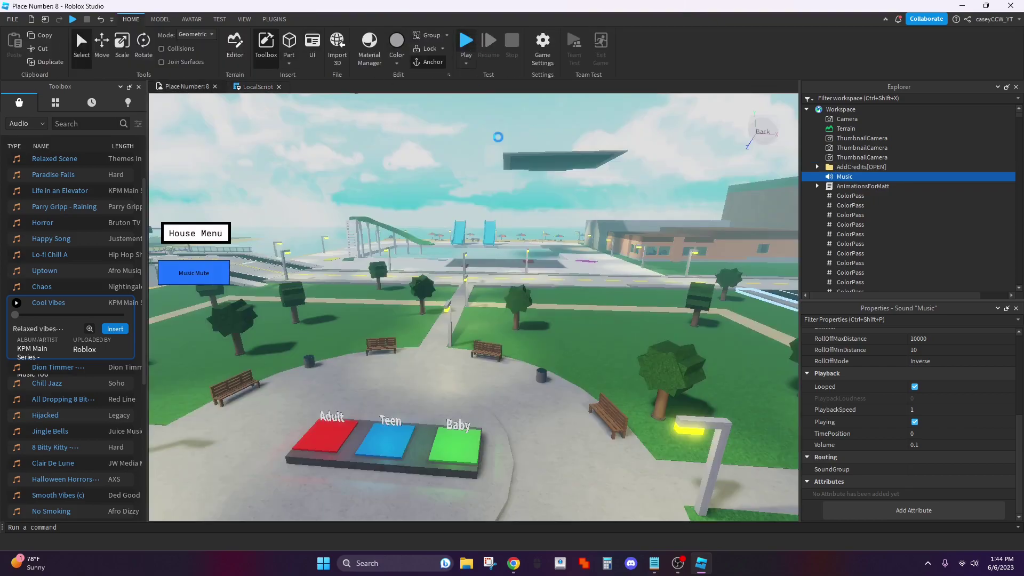
pyautogui.press('F5')
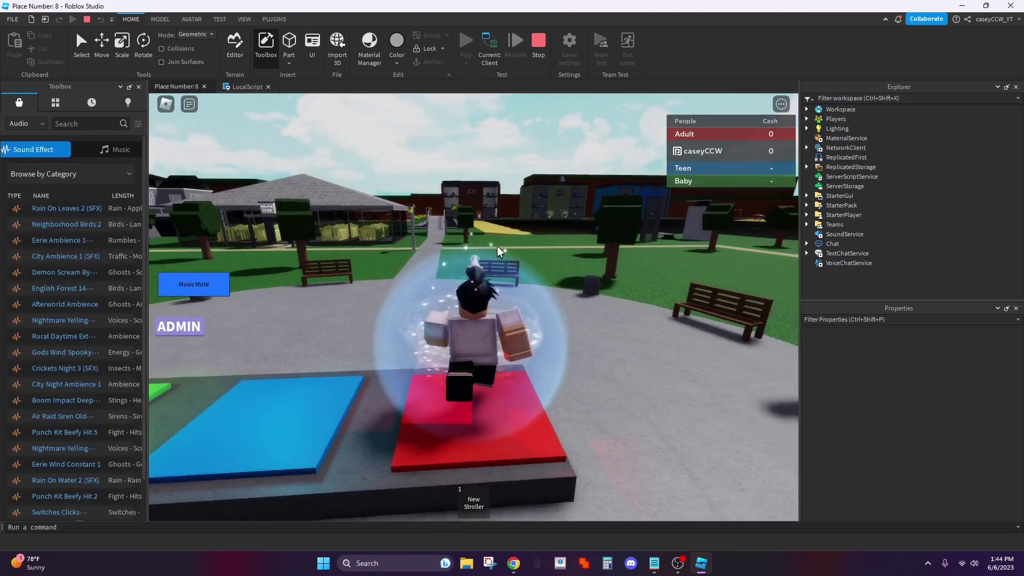
pyautogui.moveTo(499, 252); pyautogui.dragTo(483, 253, button='right')
pyautogui.press('s')
pyautogui.press('a')
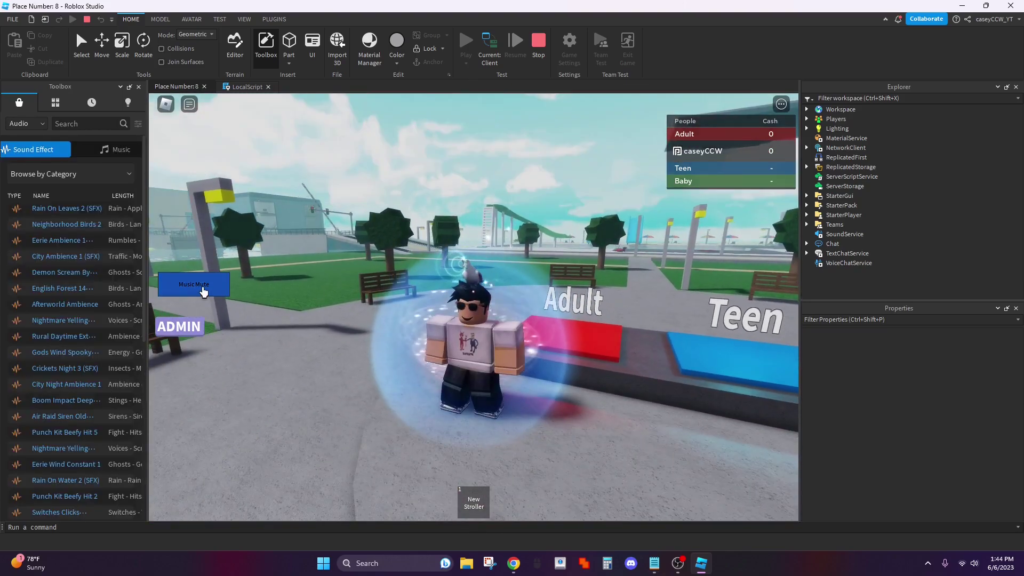
# Mute the music with the Music Mute button, then run and jump around the park.
pyautogui.click(203, 292)
pyautogui.moveTo(374, 265); pyautogui.dragTo(384, 265, button='right')
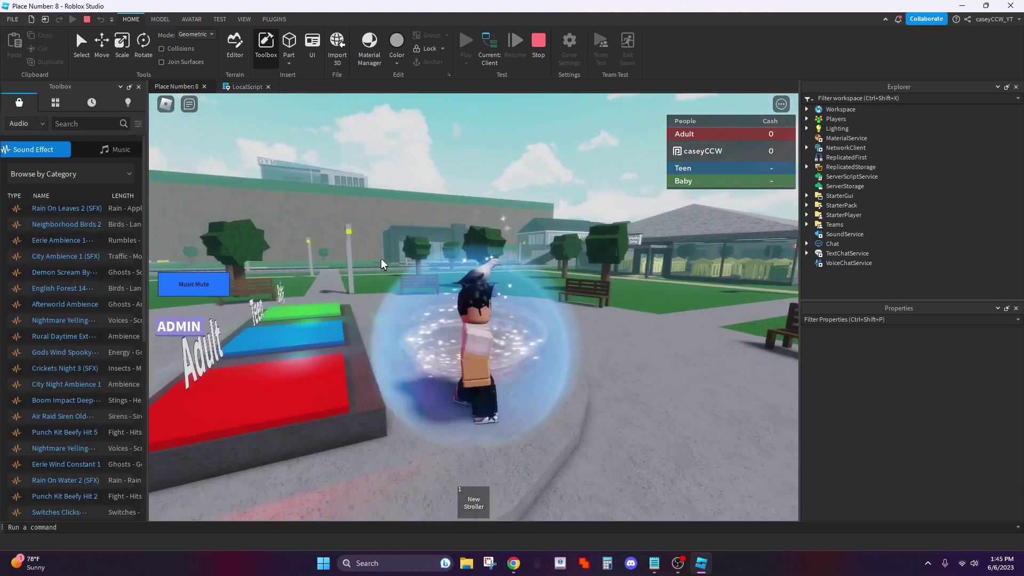
pyautogui.press('s')
pyautogui.press('d')
pyautogui.press('w')
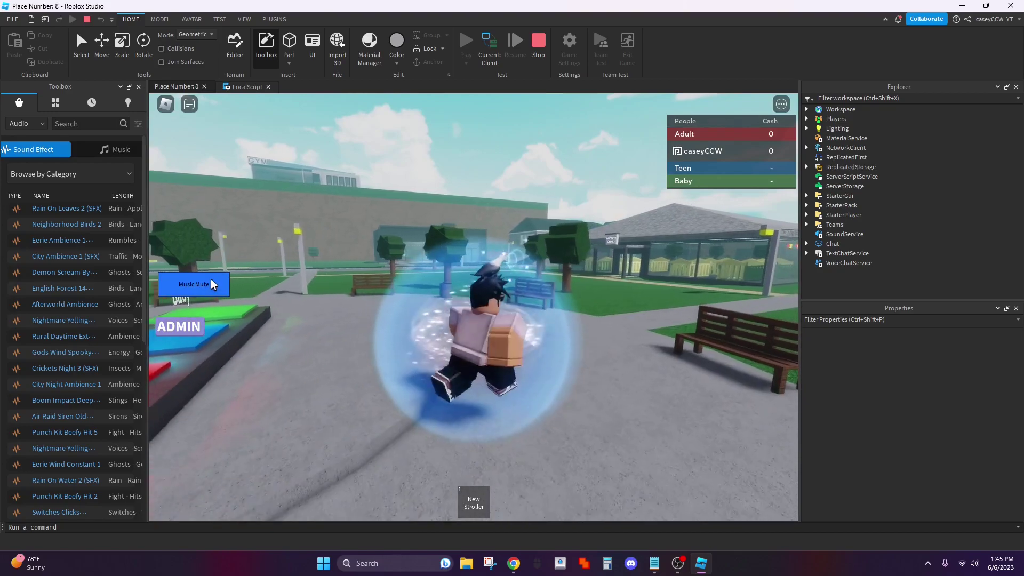
pyautogui.press('s')
pyautogui.press('d')
pyautogui.press('space')
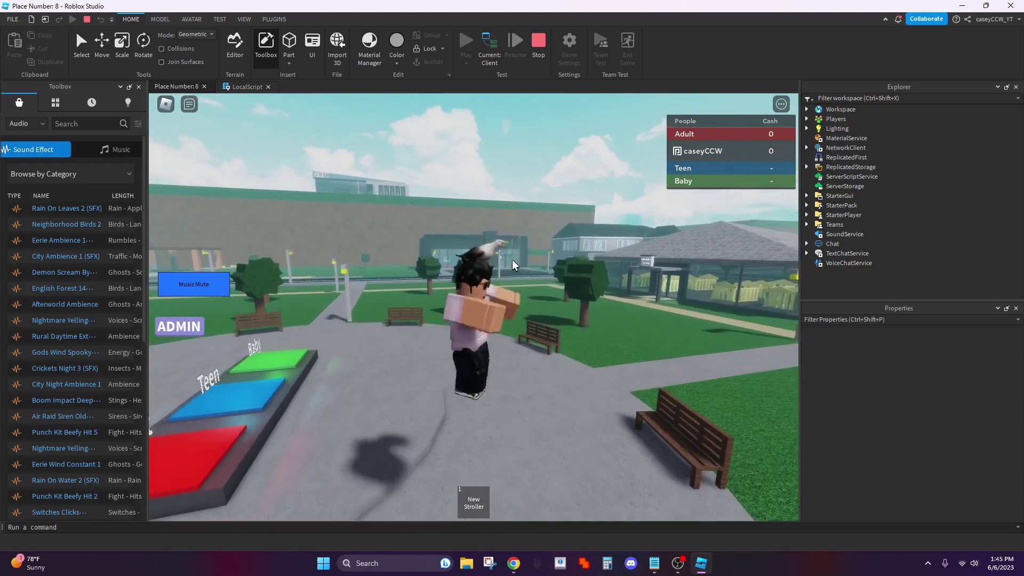